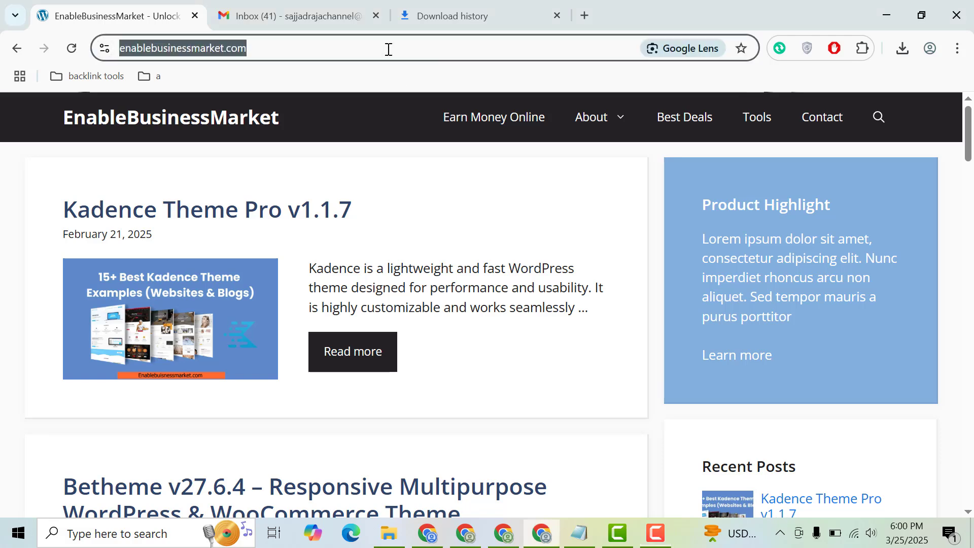
Go to the site's wp-admin address and log in with the saved credentials.
type("https://enablebusinessmarket.com/")
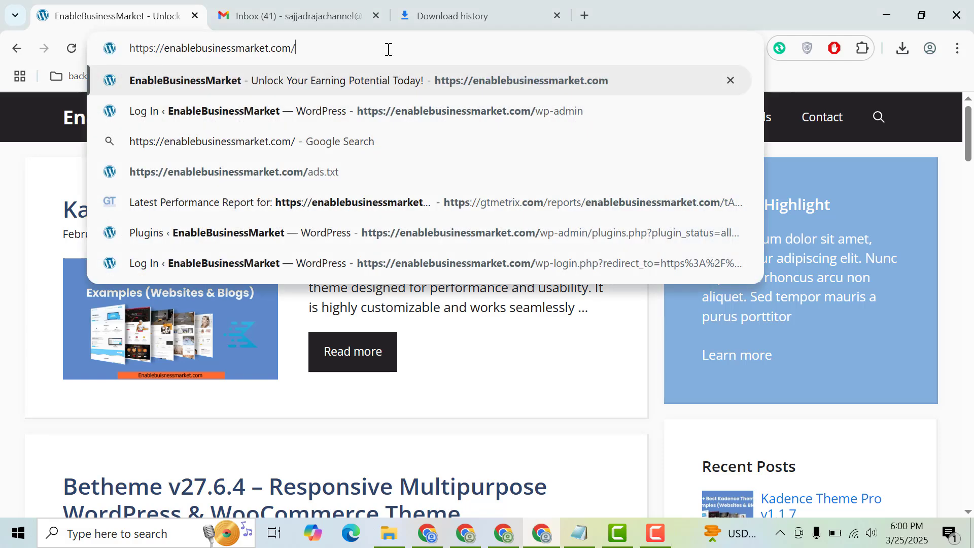
type("wp")
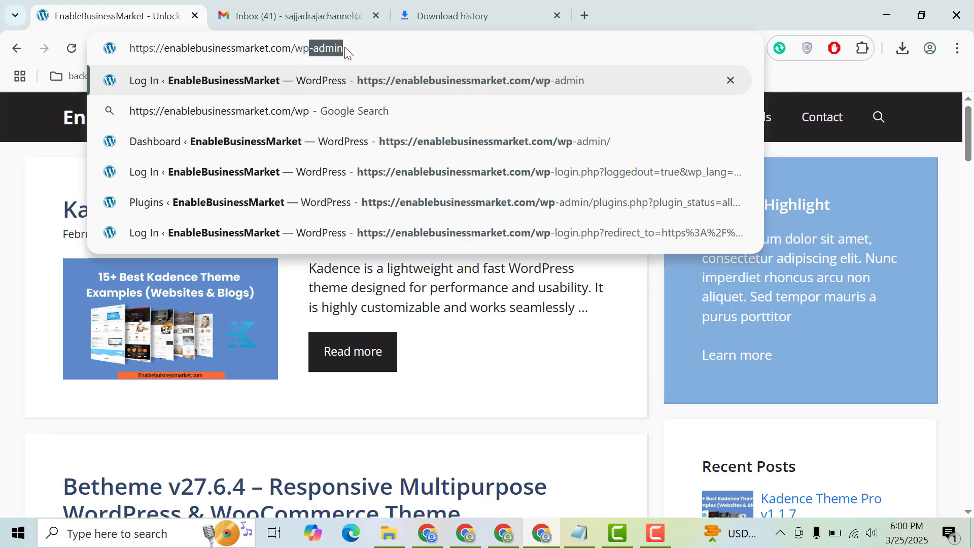
key("Return")
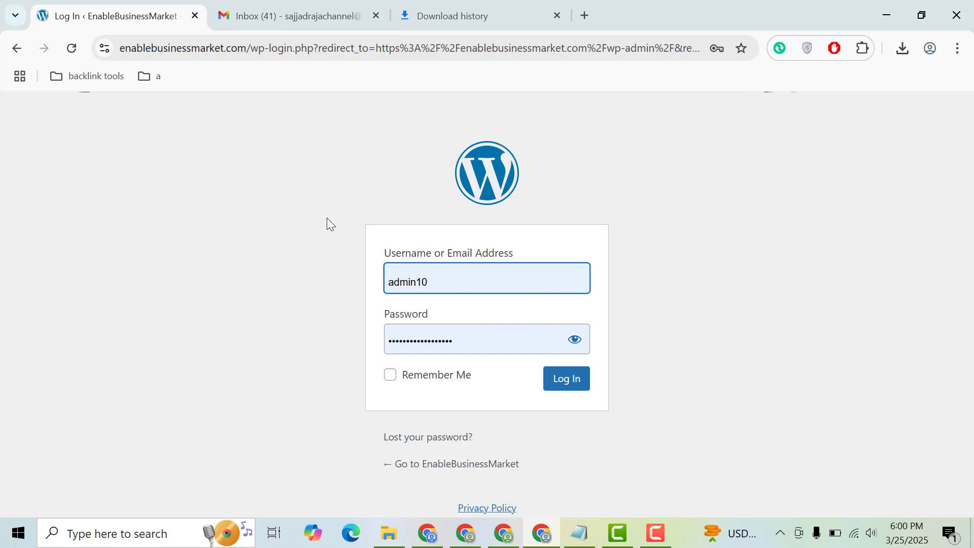
left_click(572, 384)
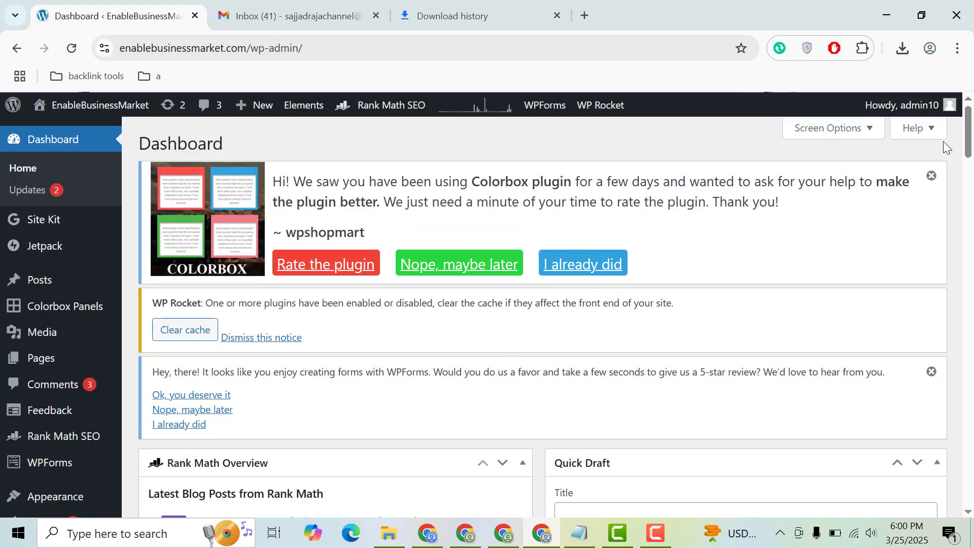
Open the Add New Plugin page and search the plugin directory for backup.
scroll(971, 153, "down", 5)
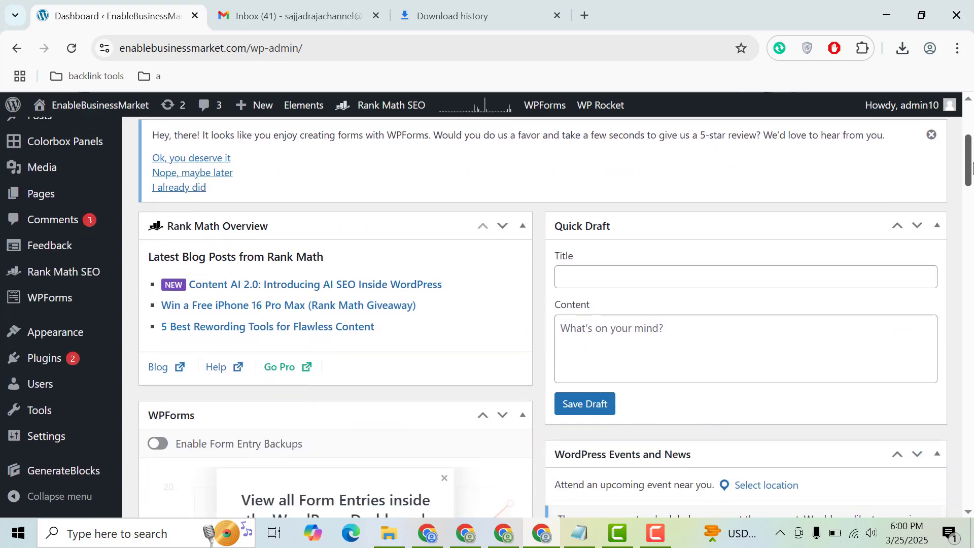
mouse_move(19, 364)
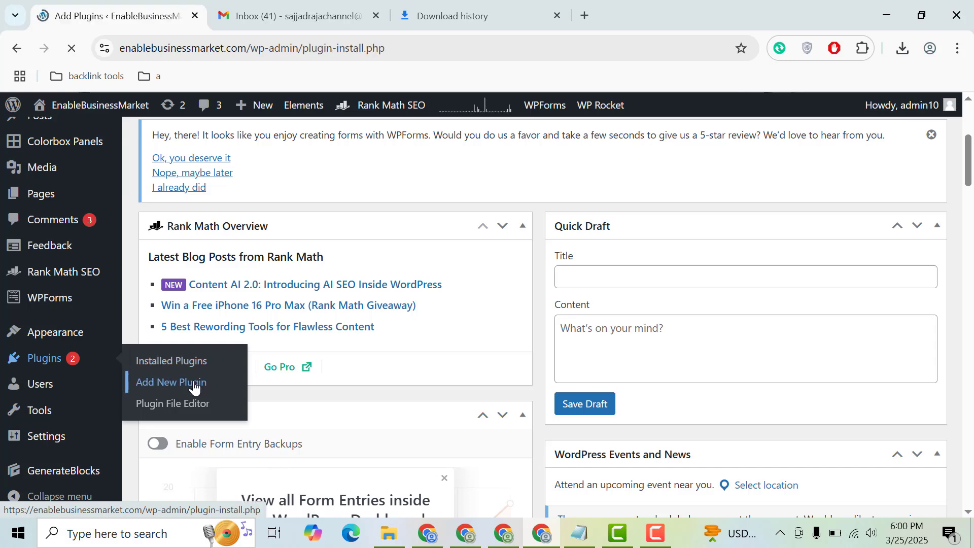
scroll(972, 178, "down", 4)
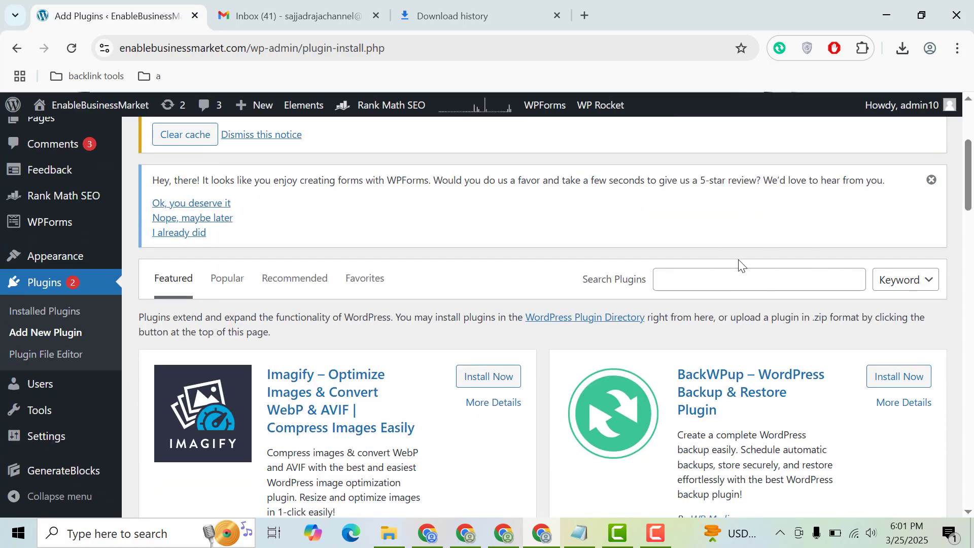
left_click(745, 276)
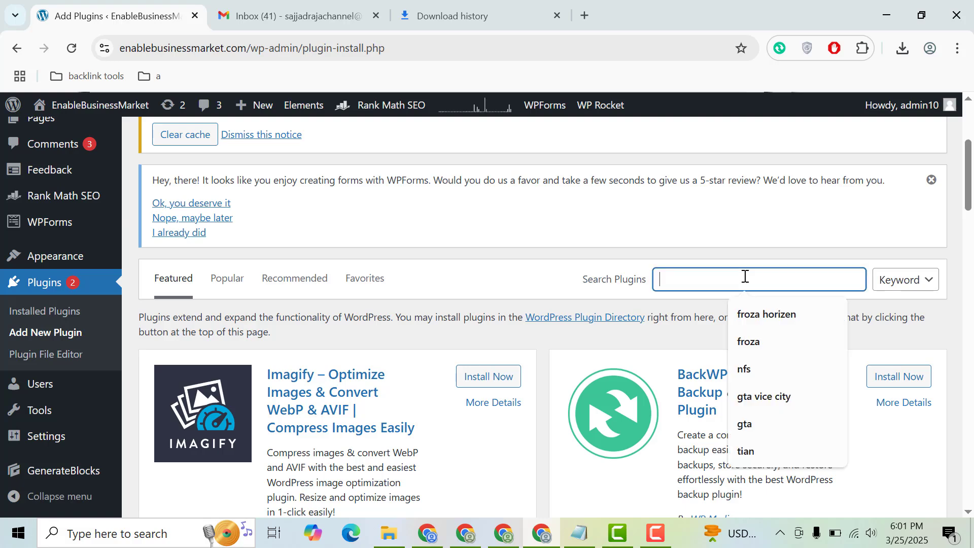
type("ba")
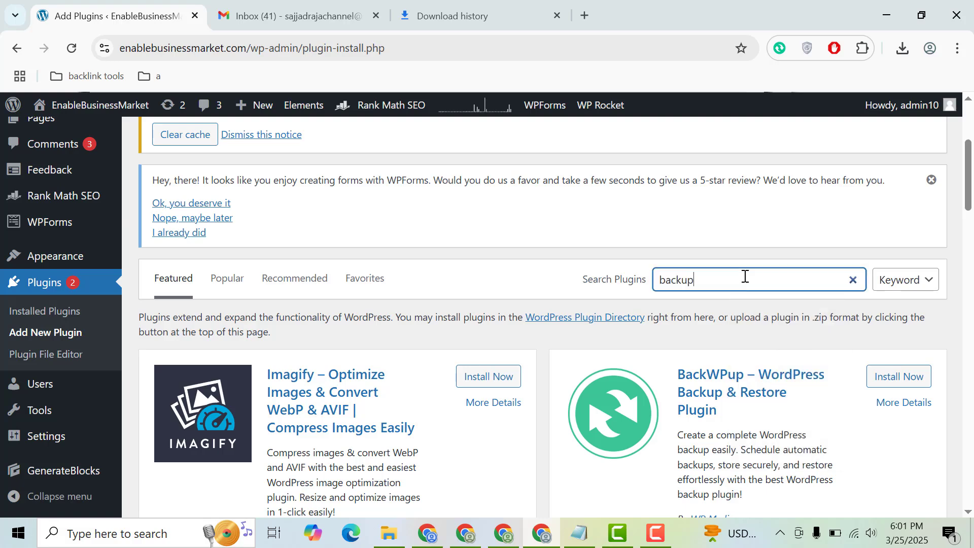
type("ckup")
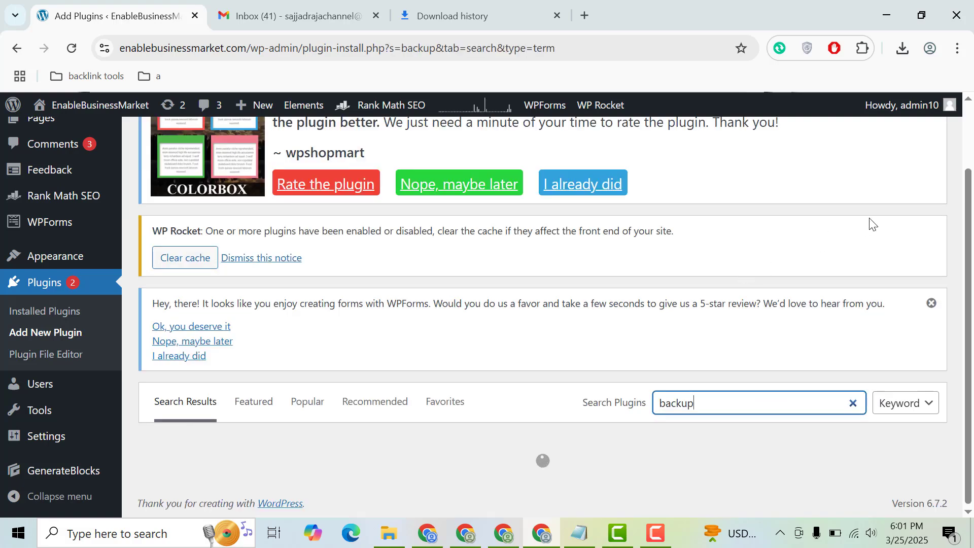
Install and activate the Backup Migration plugin by Inisev from the search results.
left_click_drag(965, 194, 964, 202)
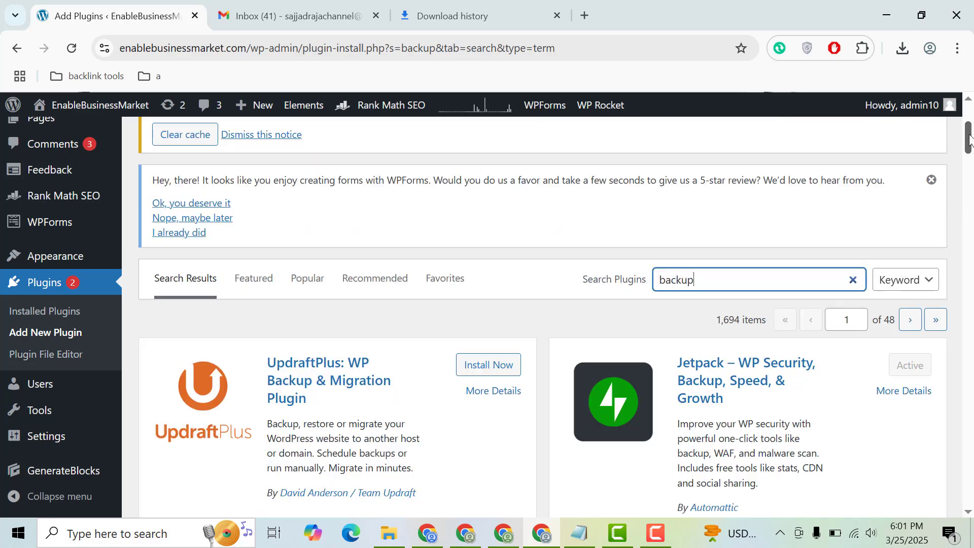
left_click_drag(969, 140, 969, 210)
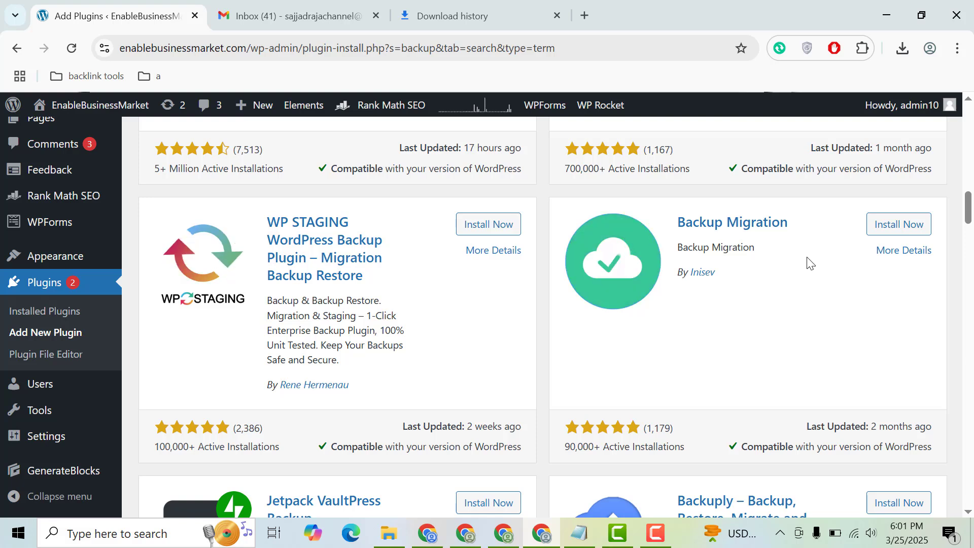
left_click(883, 225)
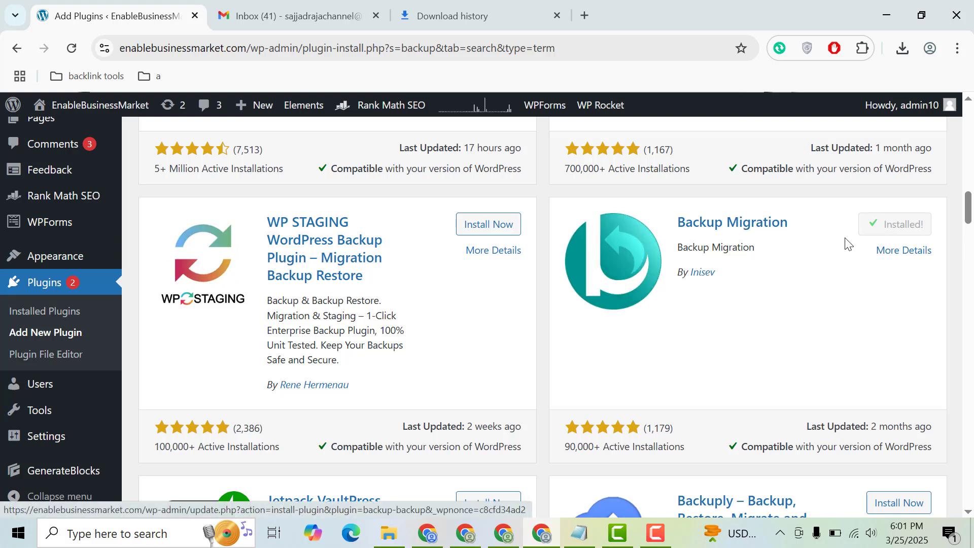
left_click(899, 228)
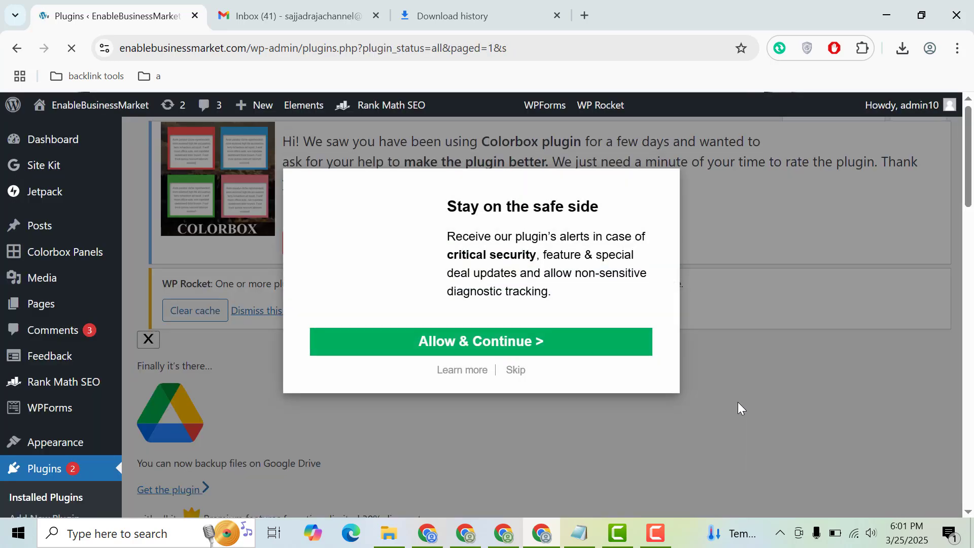
Skip the plugin's opt-in tracking prompt and open the Backup Migration settings page.
left_click(516, 371)
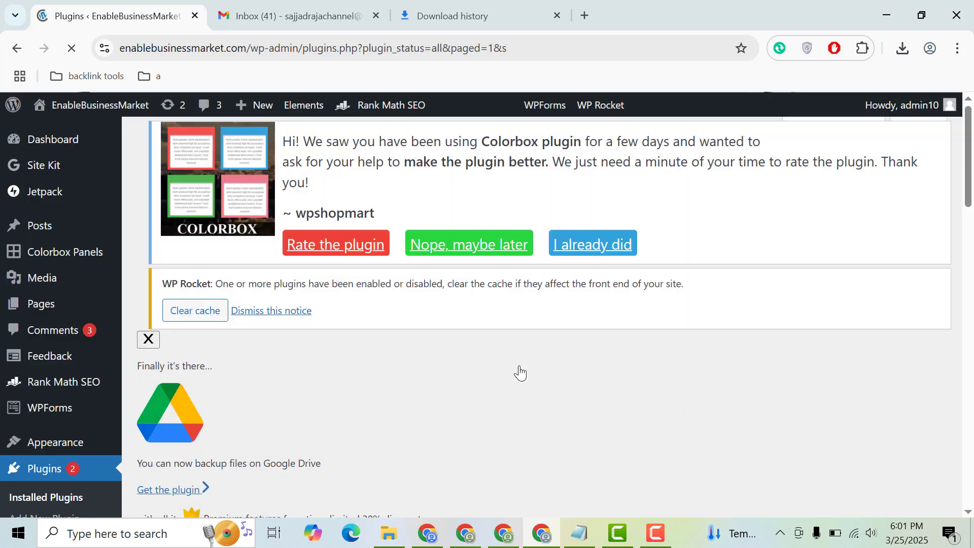
left_click_drag(973, 186, 973, 253)
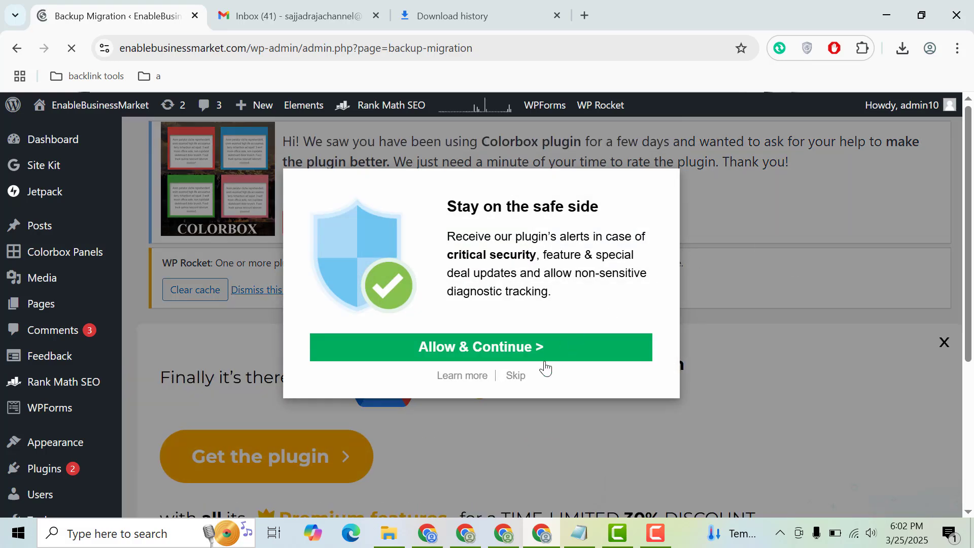
left_click(516, 376)
left_click_drag(970, 217, 970, 425)
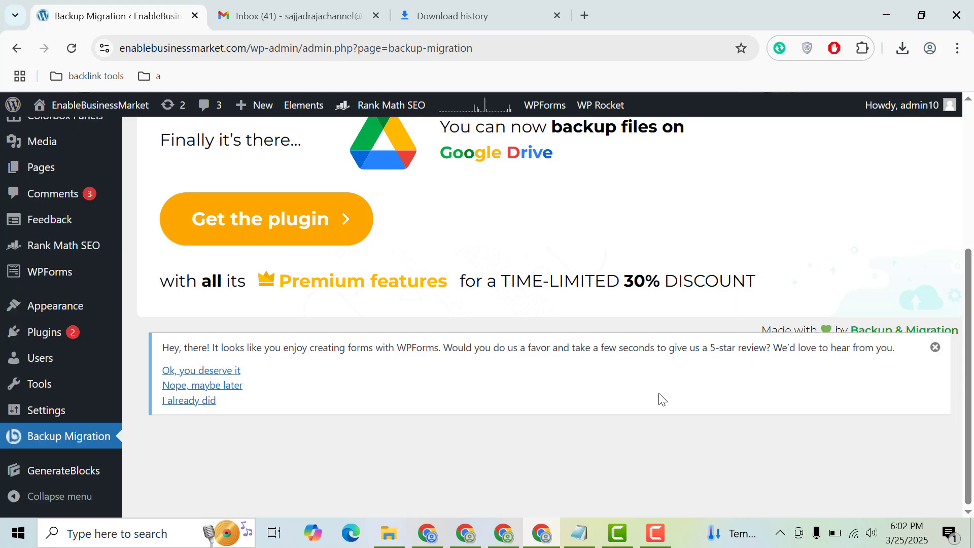
left_click_drag(971, 221, 970, 300)
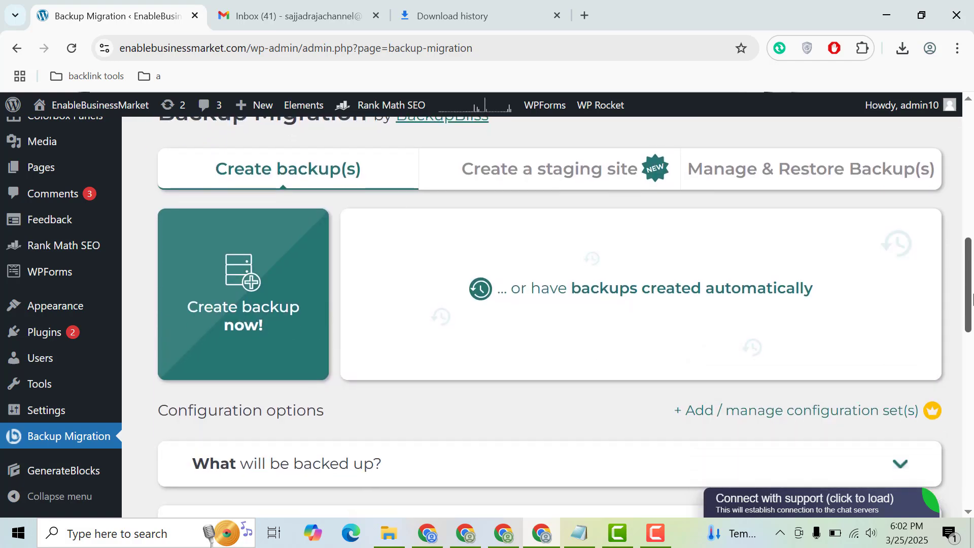
Expand the 'What will be backed up?' configuration section and save the backup configuration.
left_click(229, 305)
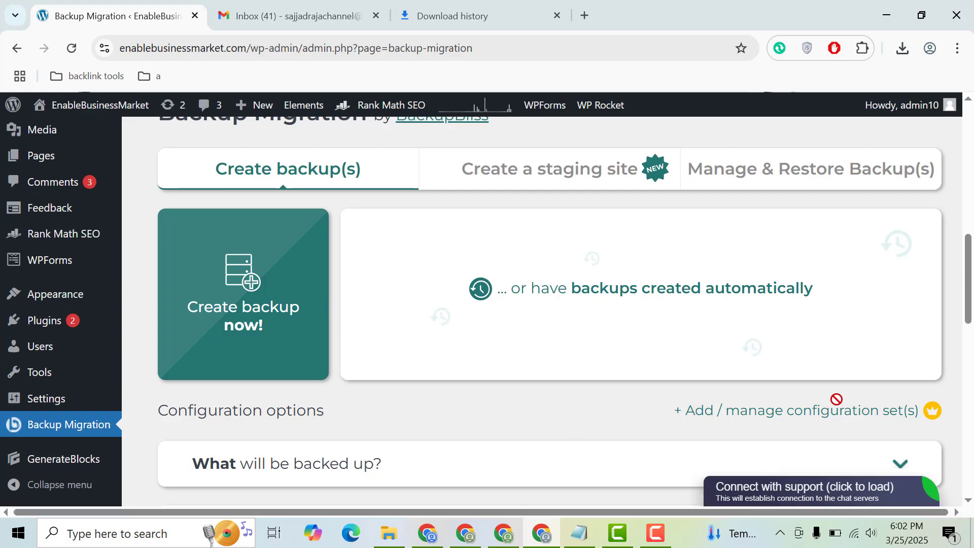
scroll(972, 301, "down", 2)
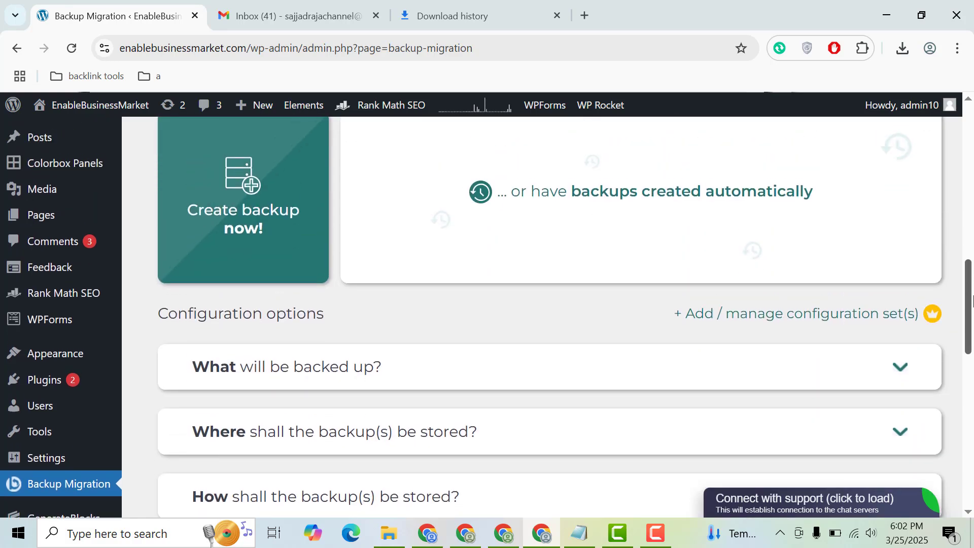
scroll(972, 300, "up", 1)
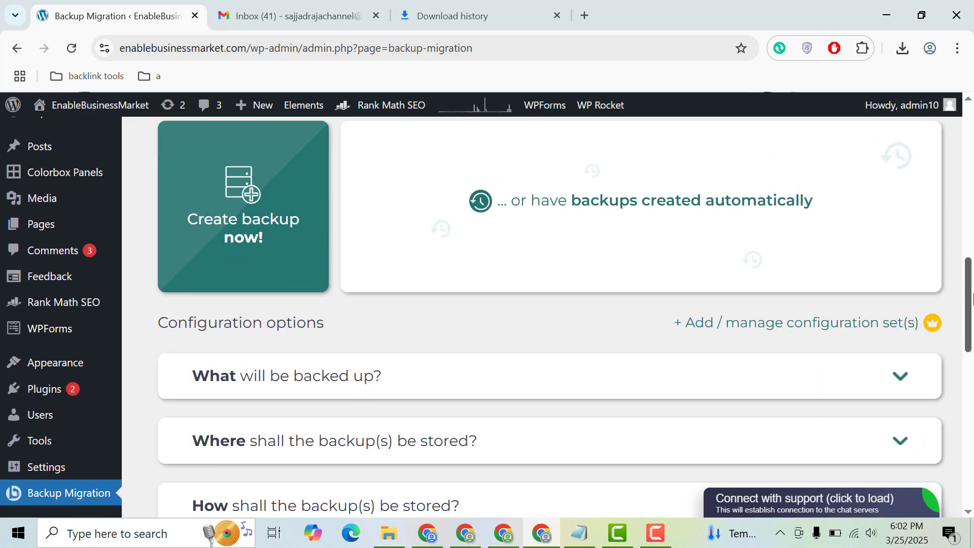
left_click(731, 387)
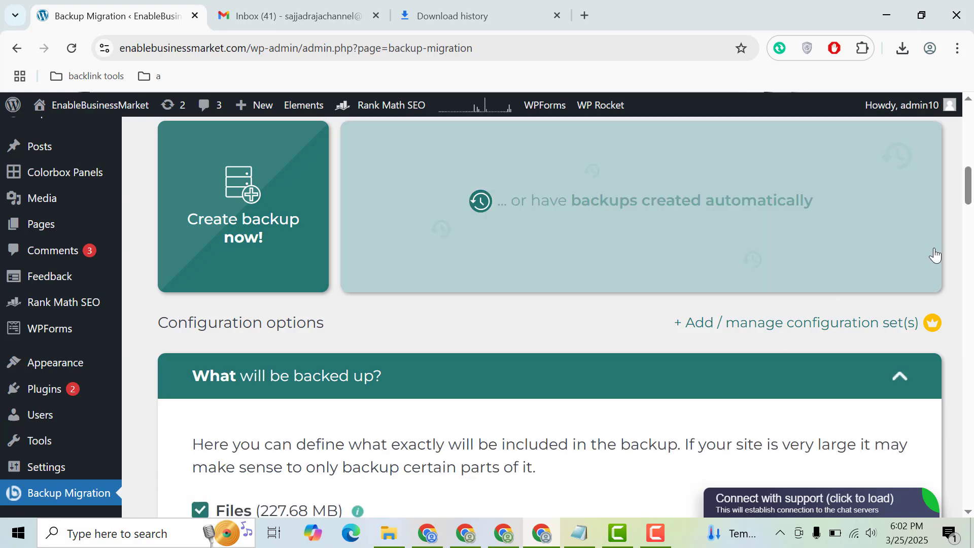
scroll(971, 209, "down", 5)
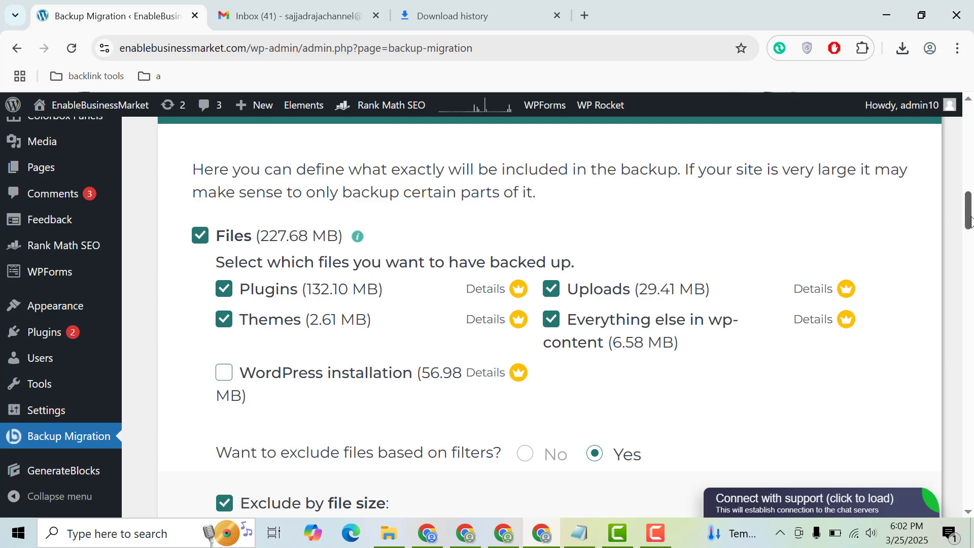
scroll(971, 219, "down", 10)
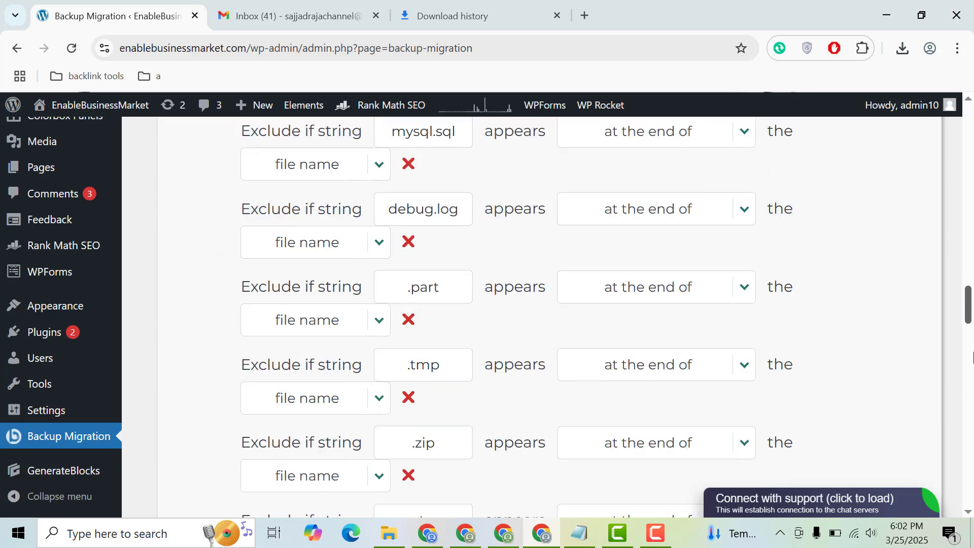
scroll(970, 358, "down", 10)
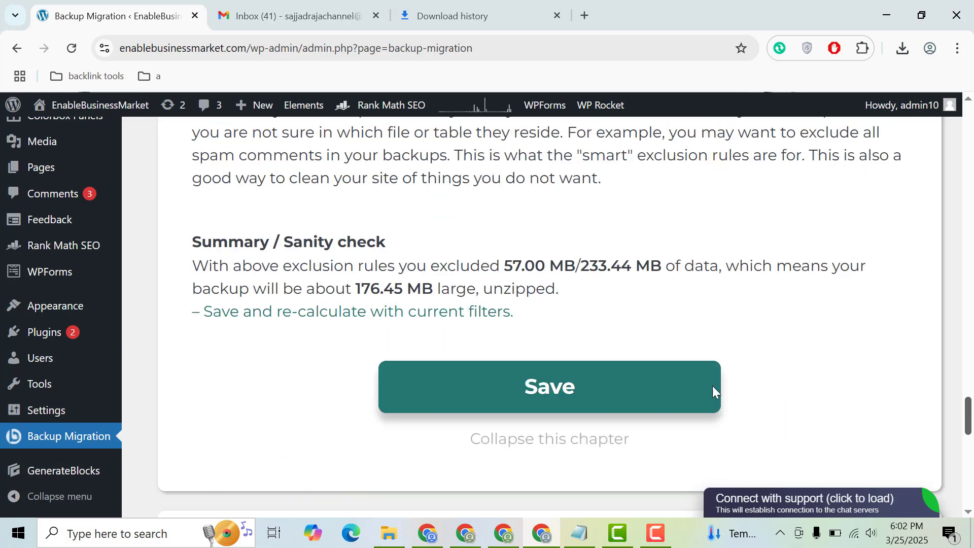
left_click(659, 393)
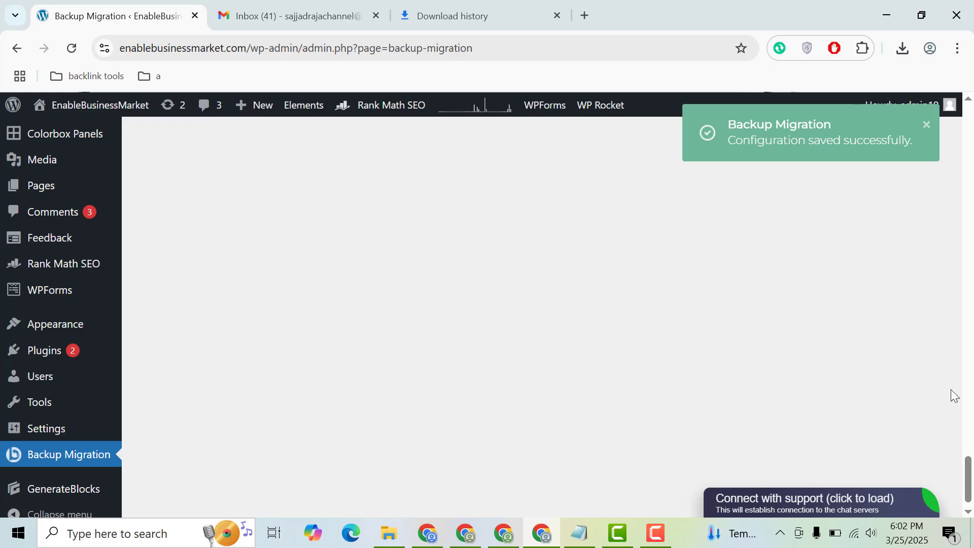
Start a backup now and confirm creating it despite the data size notice.
scroll(938, 341, "up", 5)
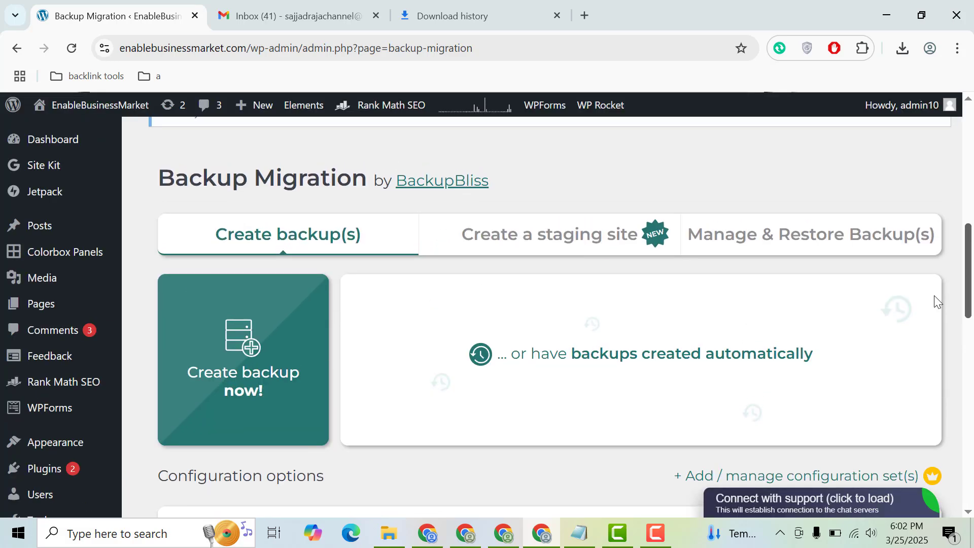
scroll(936, 318, "down", 10)
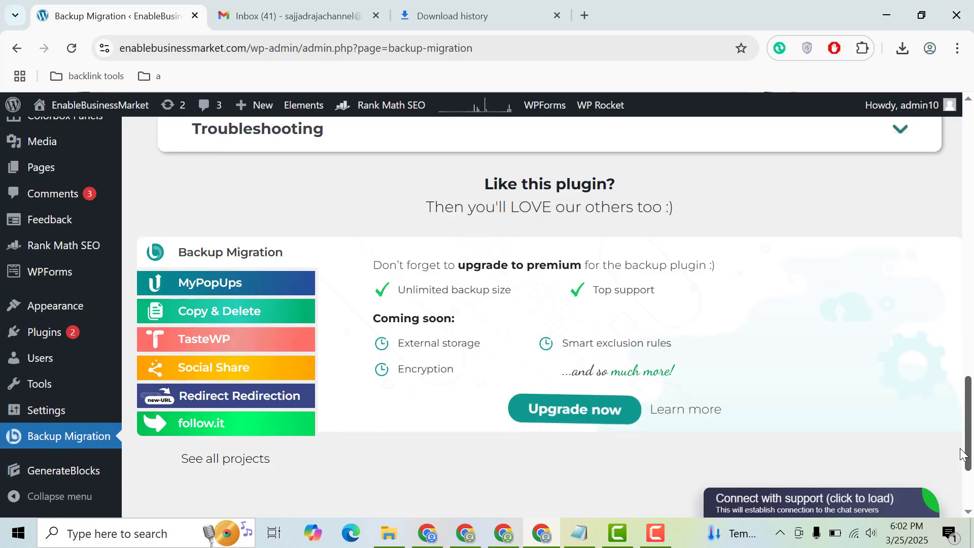
scroll(962, 453, "down", 3)
scroll(957, 406, "up", 7)
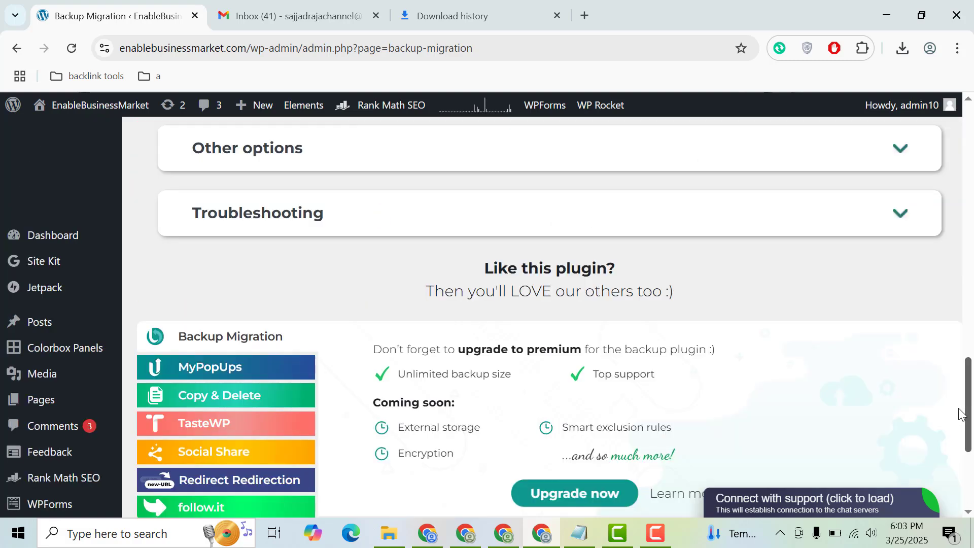
scroll(948, 328, "up", 7)
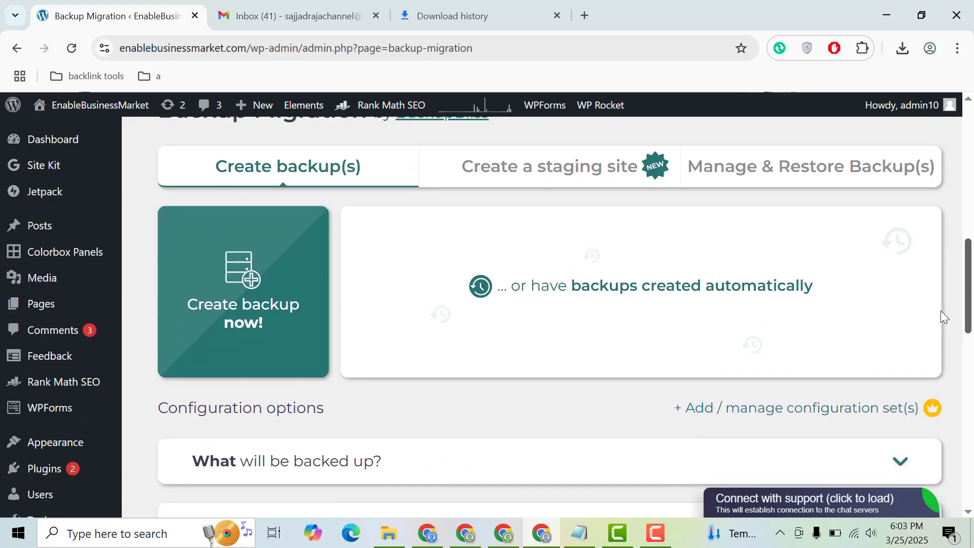
left_click(269, 305)
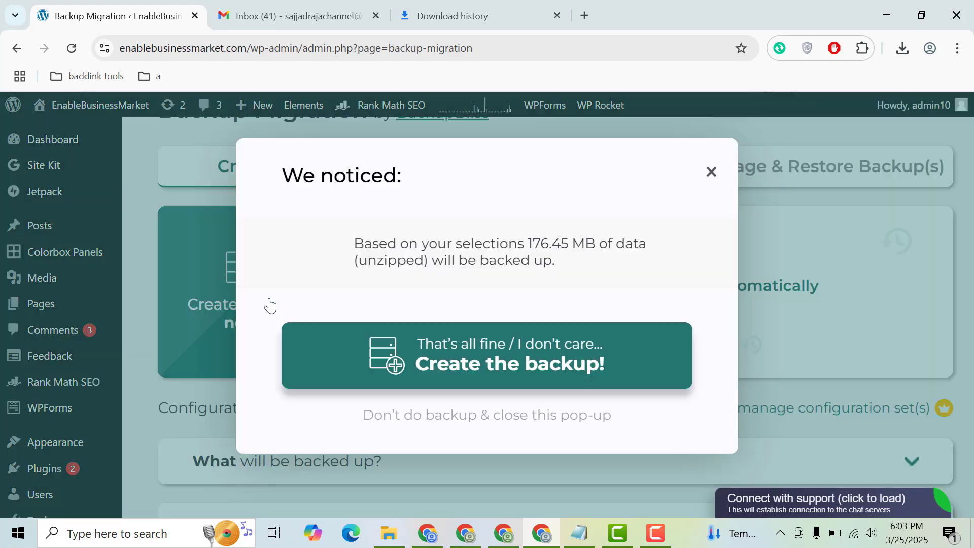
left_click(504, 368)
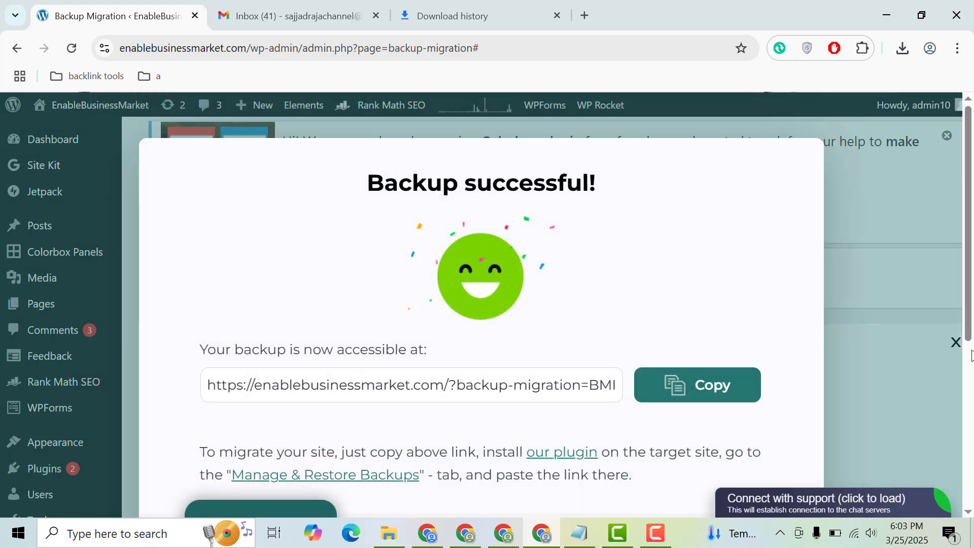
Close the success dialog and open the Manage & Restore Backup(s) tab to see saved backups.
left_click(890, 258)
scroll(970, 229, "down", 5)
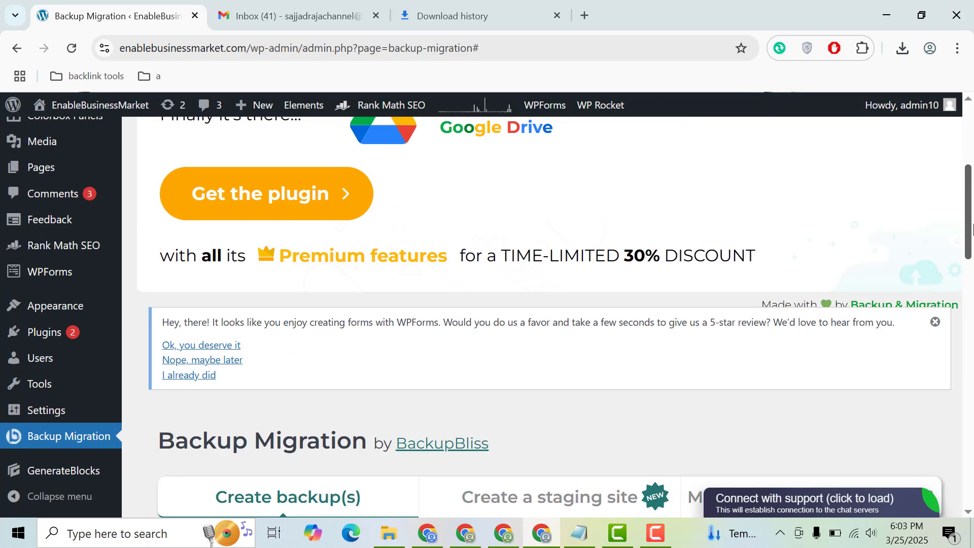
left_click_drag(972, 228, 972, 276)
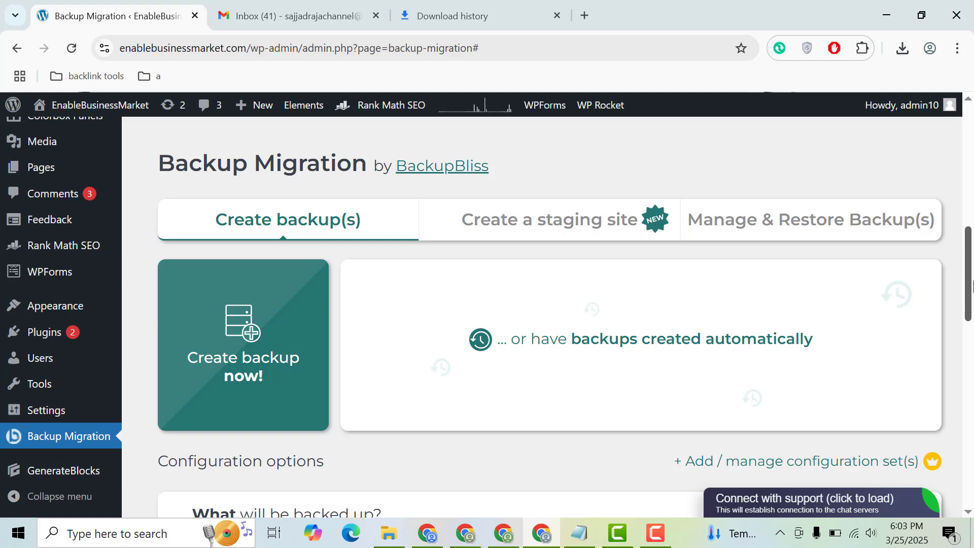
left_click(823, 230)
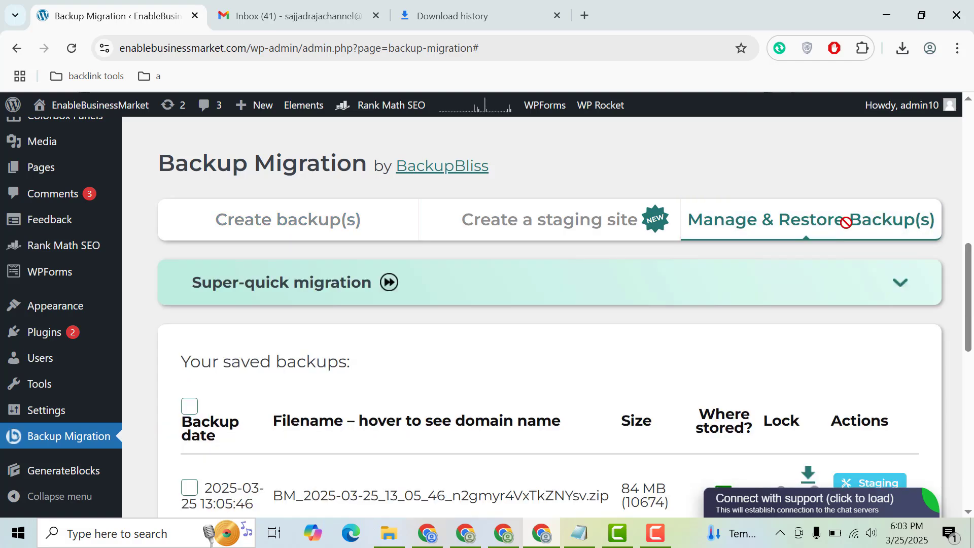
Expand the Upload backup files area beneath the saved backups list.
scroll(972, 264, "down", 3)
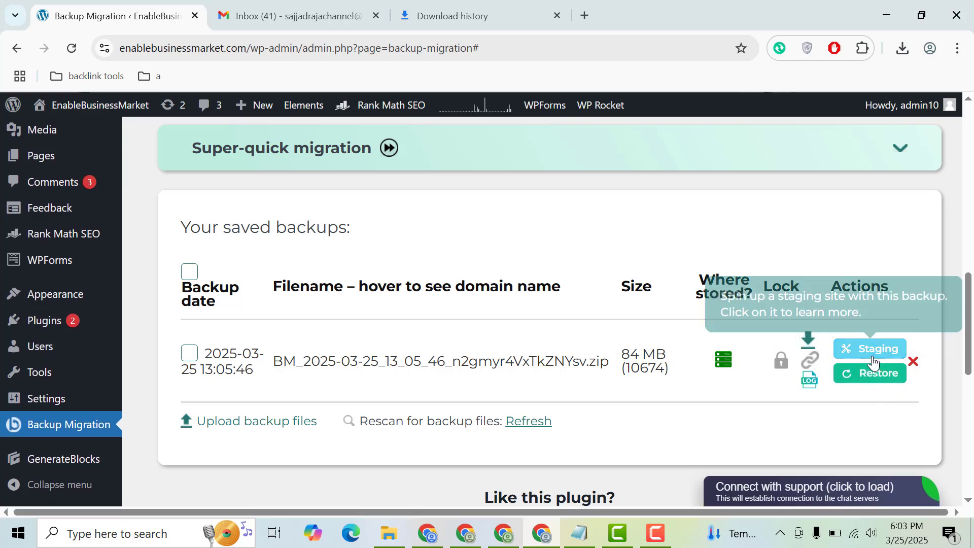
left_click(258, 426)
scroll(966, 313, "up", 1)
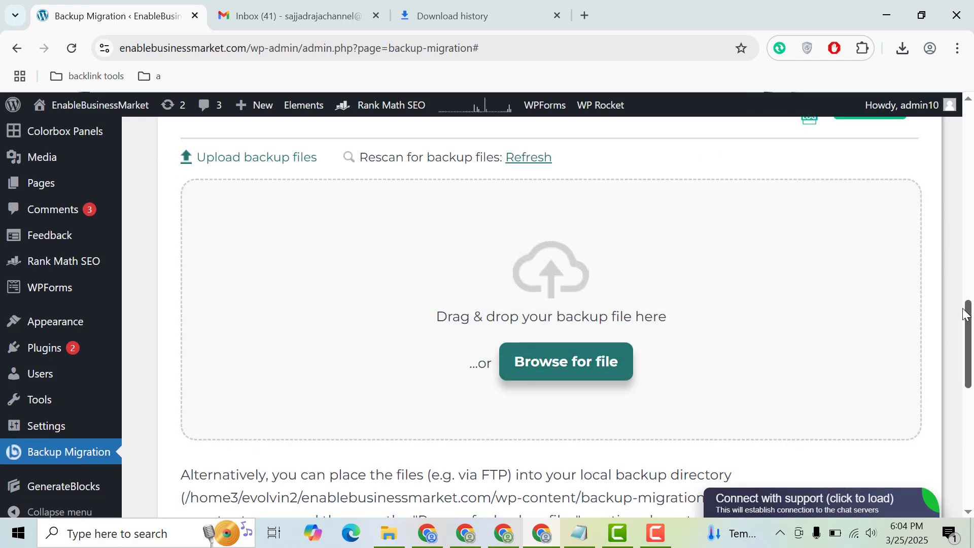
Scroll through the Manage & Restore page to examine the saved backup entry and its available actions.
scroll(966, 313, "up", 4)
mouse_move(528, 313)
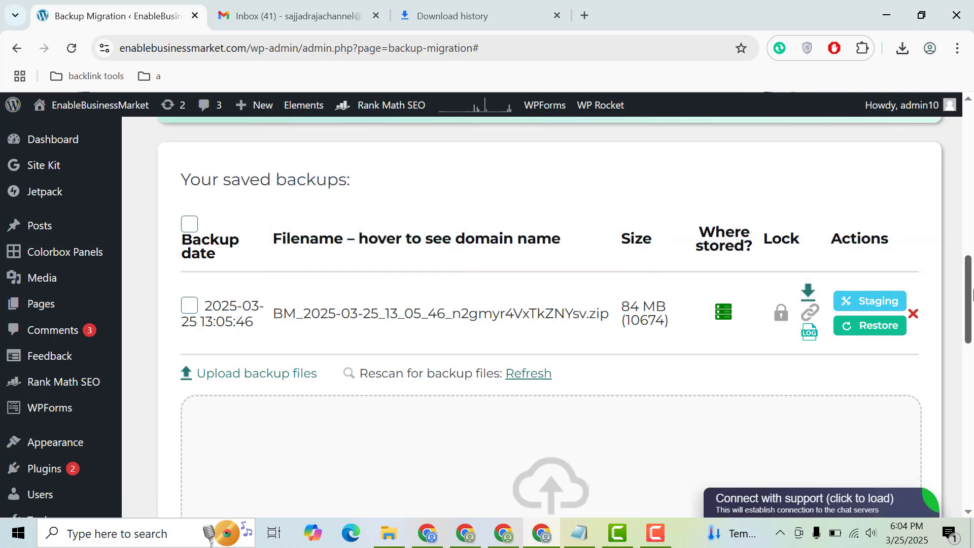
scroll(972, 329, "down", 3)
left_click_drag(972, 330, 972, 315)
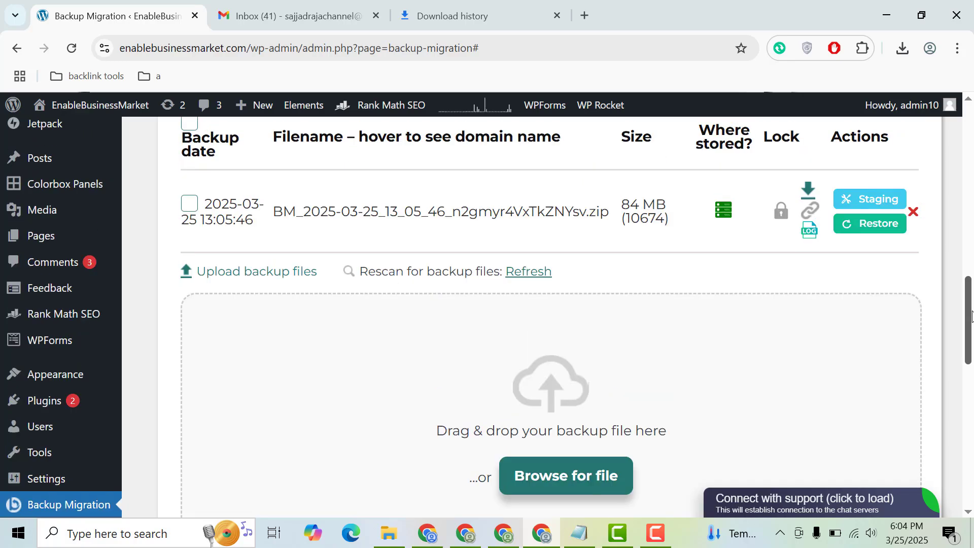
scroll(972, 316, "down", 4)
scroll(971, 316, "up", 4)
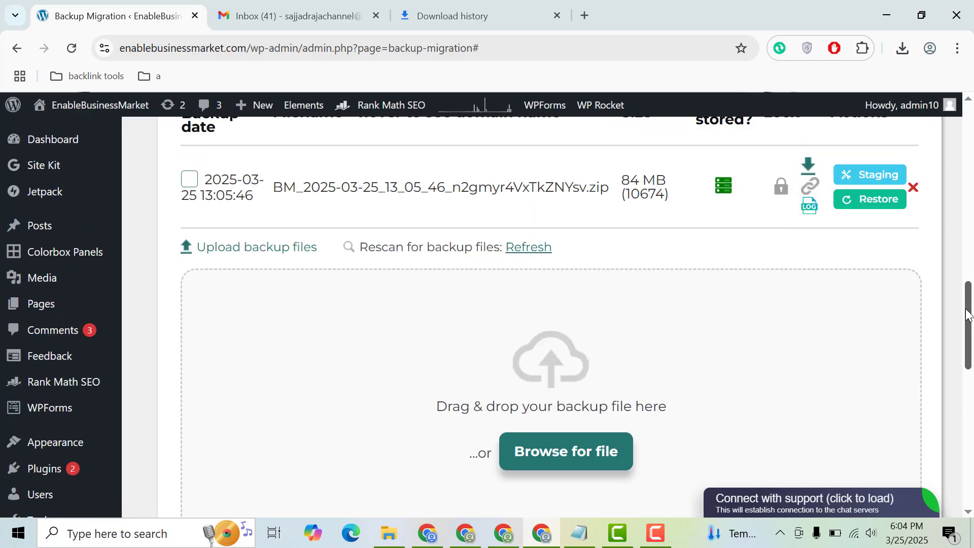
scroll(970, 258, "up", 11)
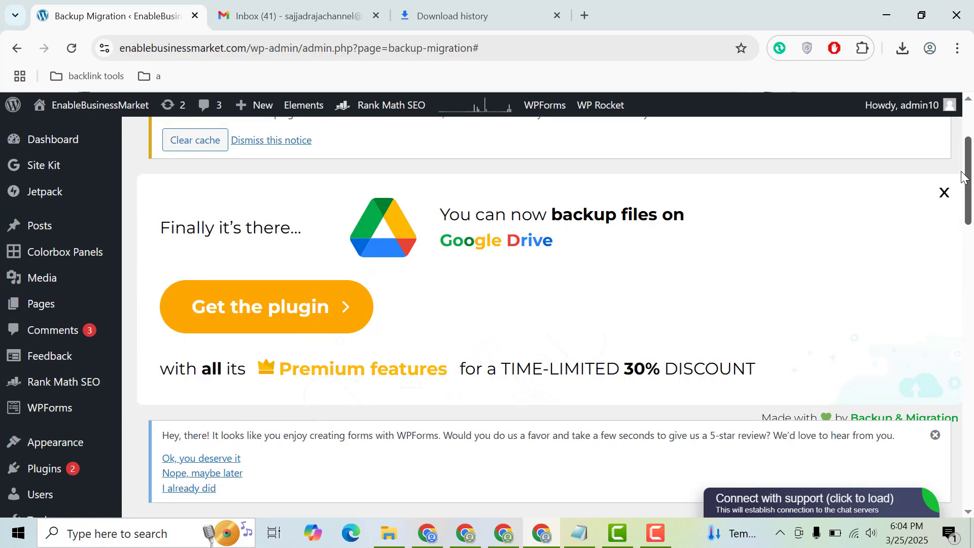
scroll(969, 216, "down", 3)
scroll(969, 216, "down", 7)
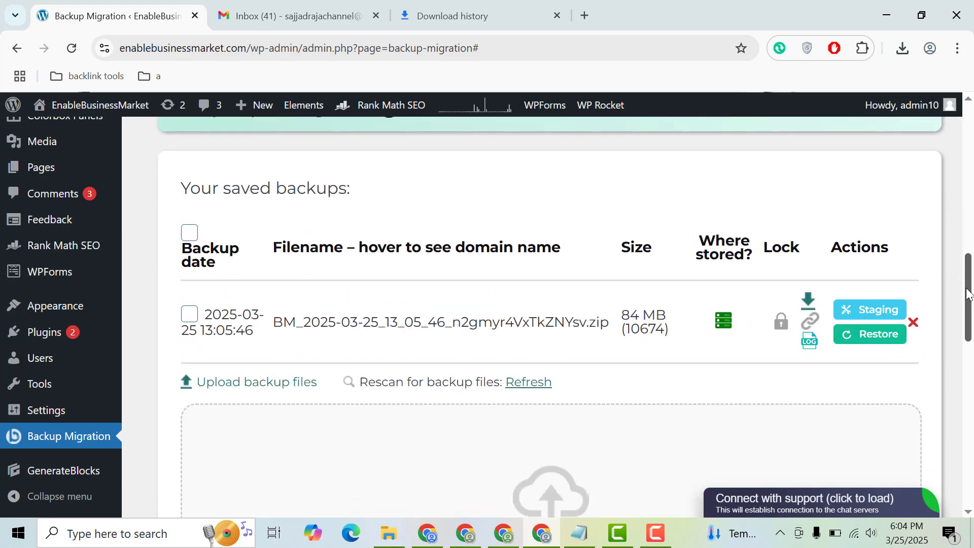
left_click_drag(968, 296, 965, 149)
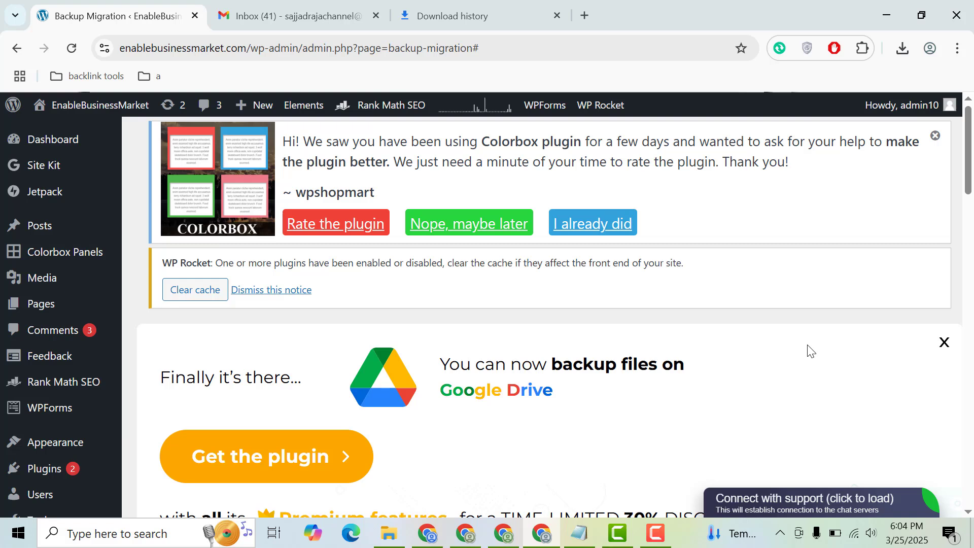